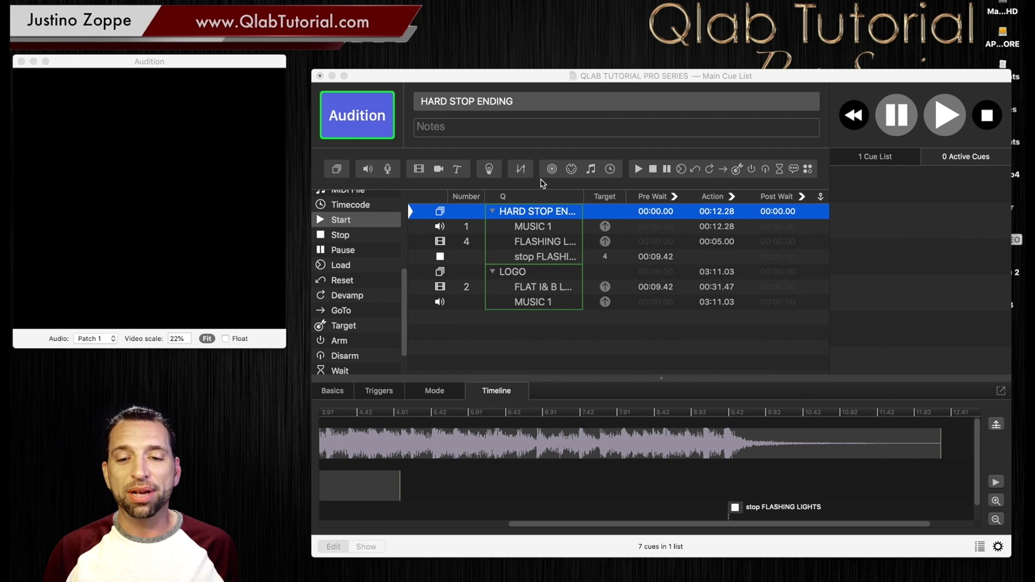
Step: Turn off auto-follow on HARD STOP ENDING and add a Start cue after its stop cue
click(535, 256)
click(536, 256)
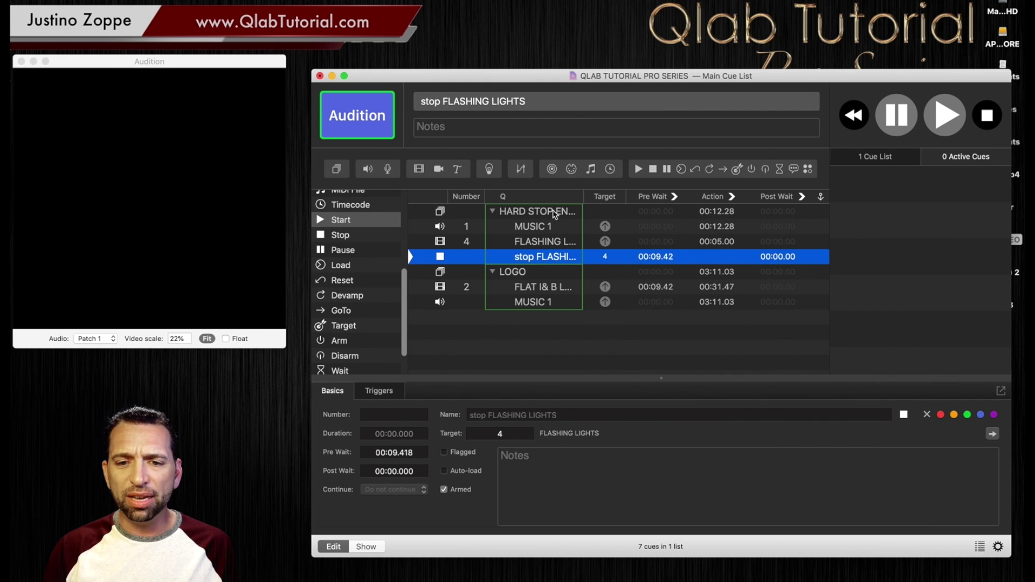
click(554, 215)
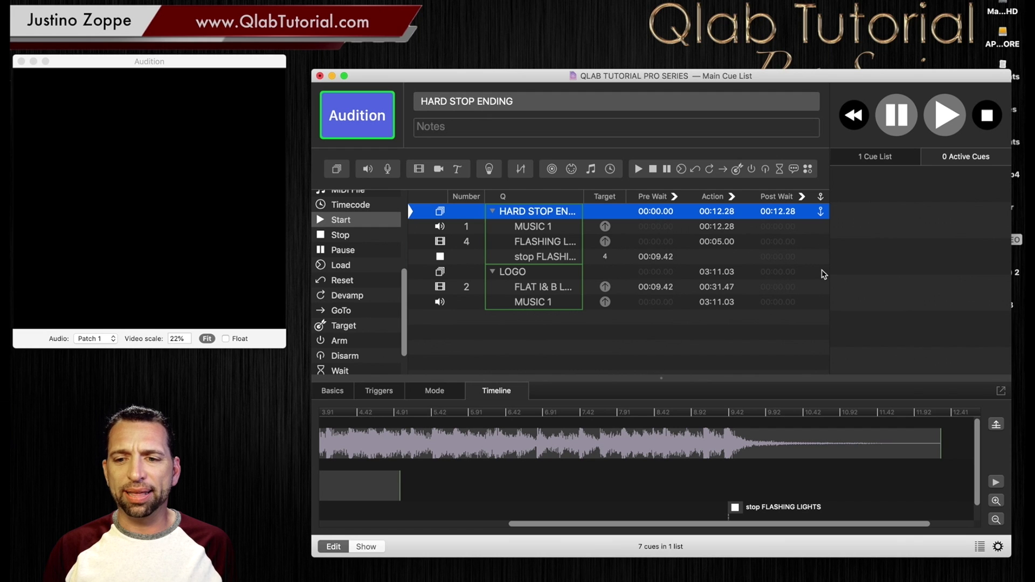
click(822, 213)
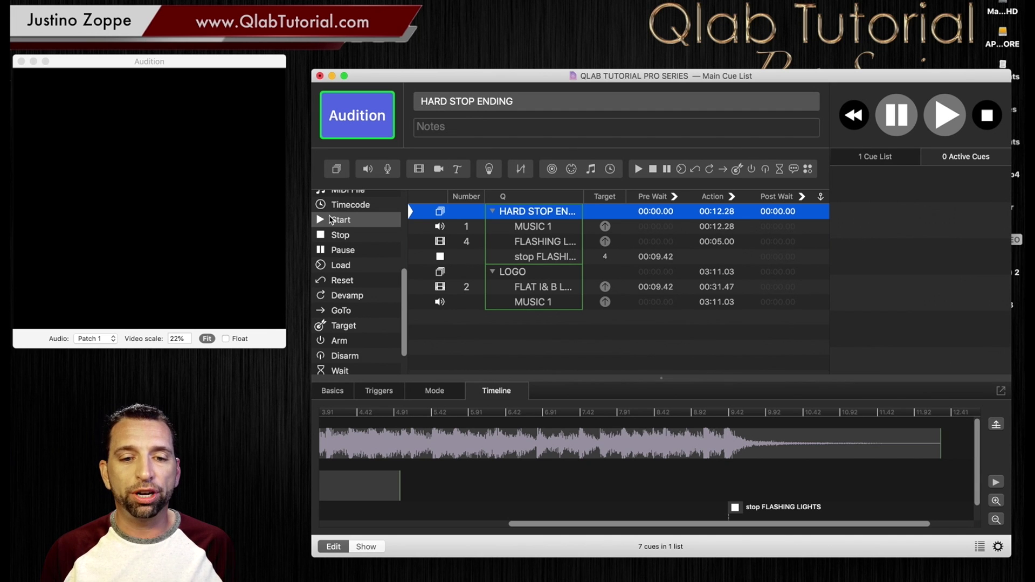
drag(332, 219, 505, 263)
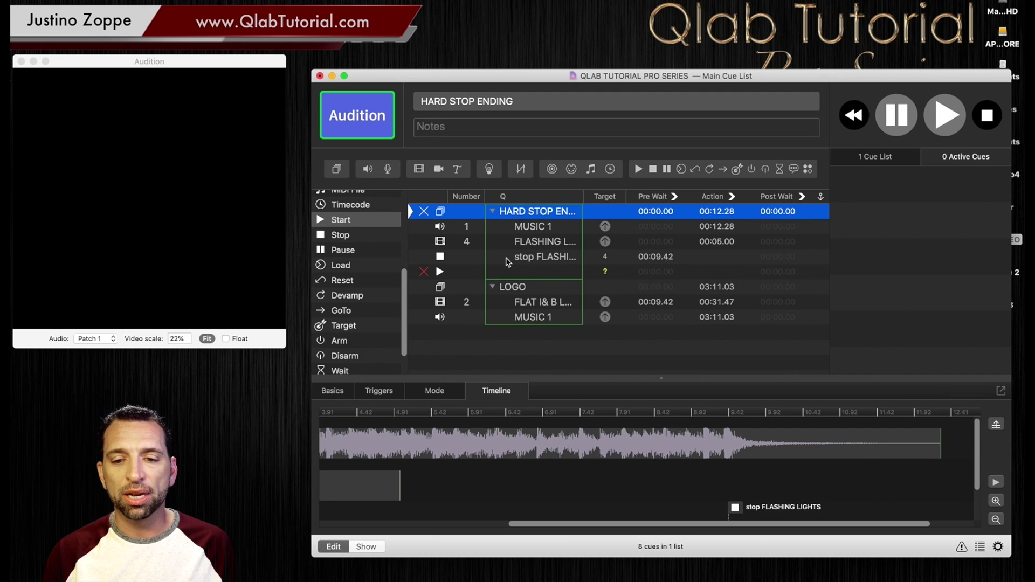
Step: Give the new Start cue a 10-second pre wait (00:10.00)
click(662, 262)
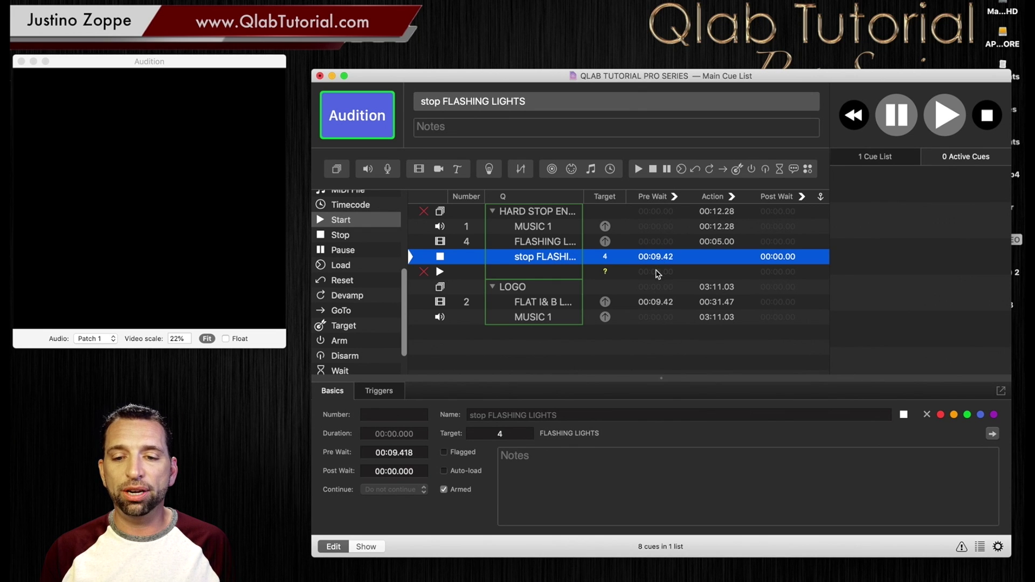
double_click(659, 271)
click(661, 271)
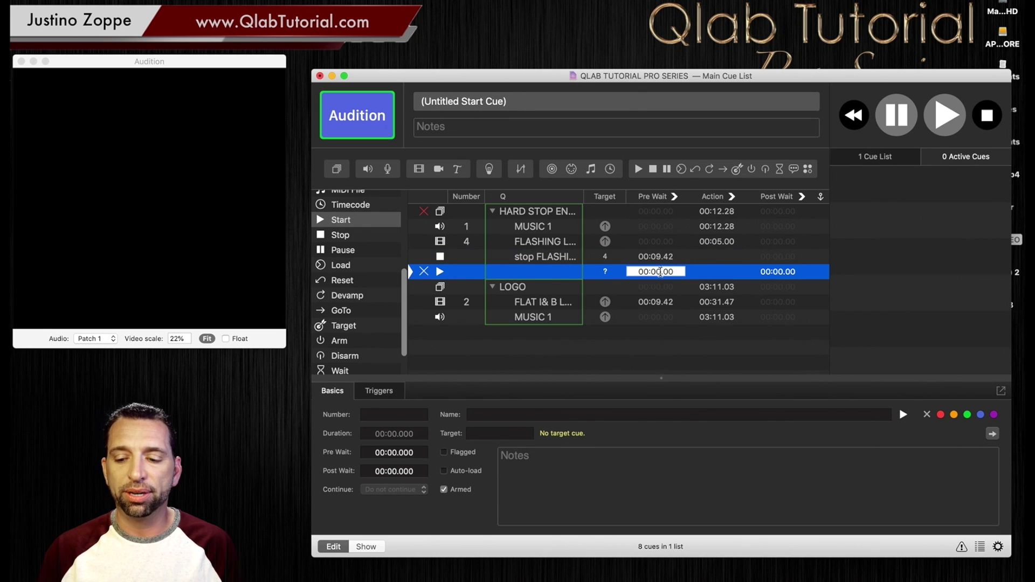
key(BackSpace)
text(10)
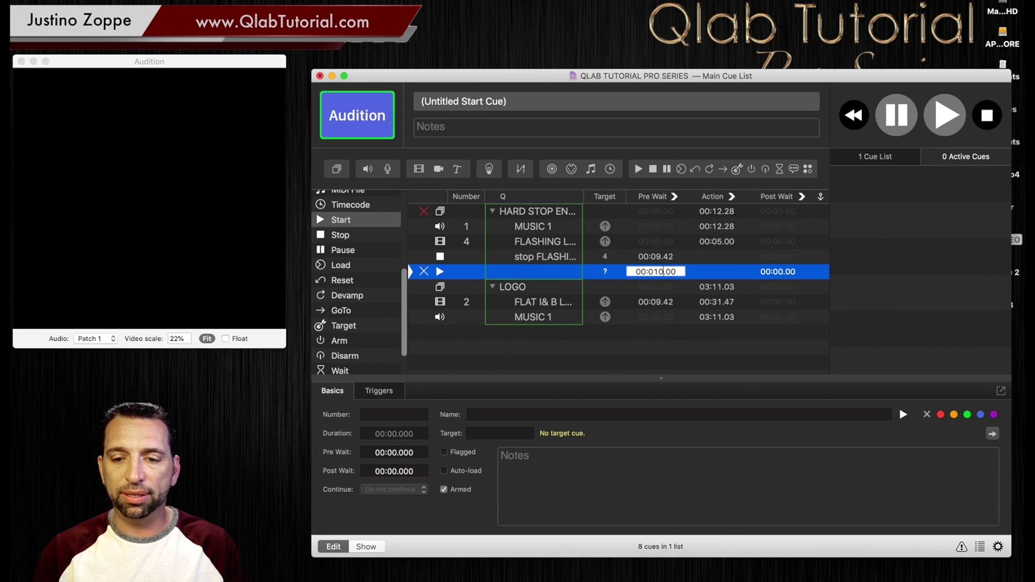
key(Return)
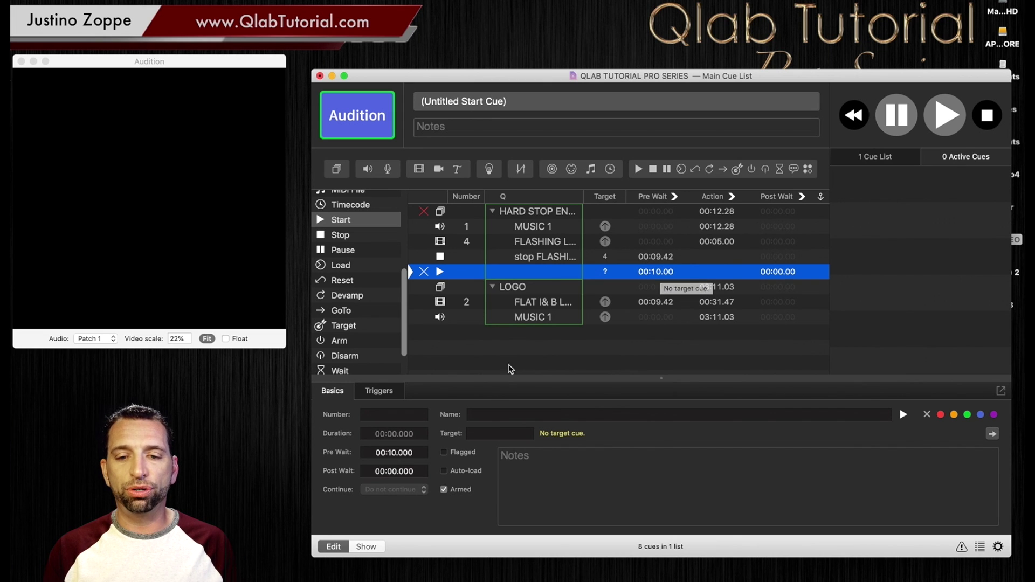
Step: Target the Start cue at the LOGO group so it reads 'start LOGO'
click(545, 214)
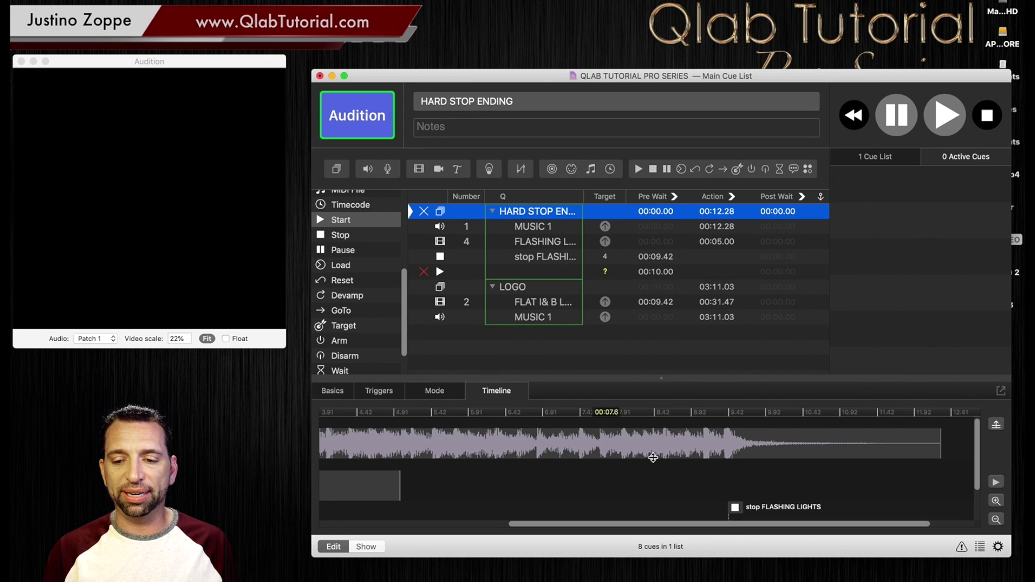
scroll(729, 525, down, 3)
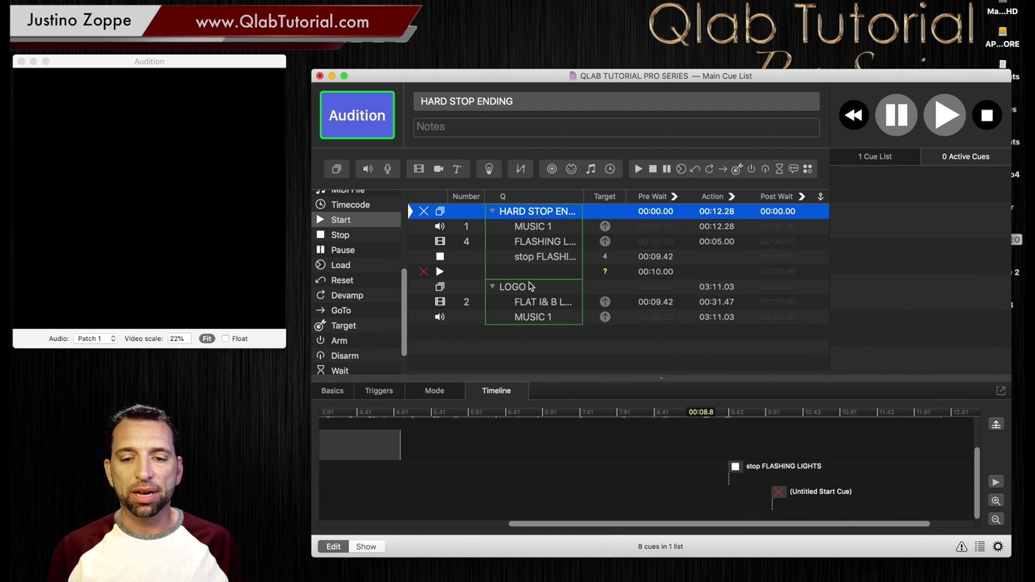
click(513, 291)
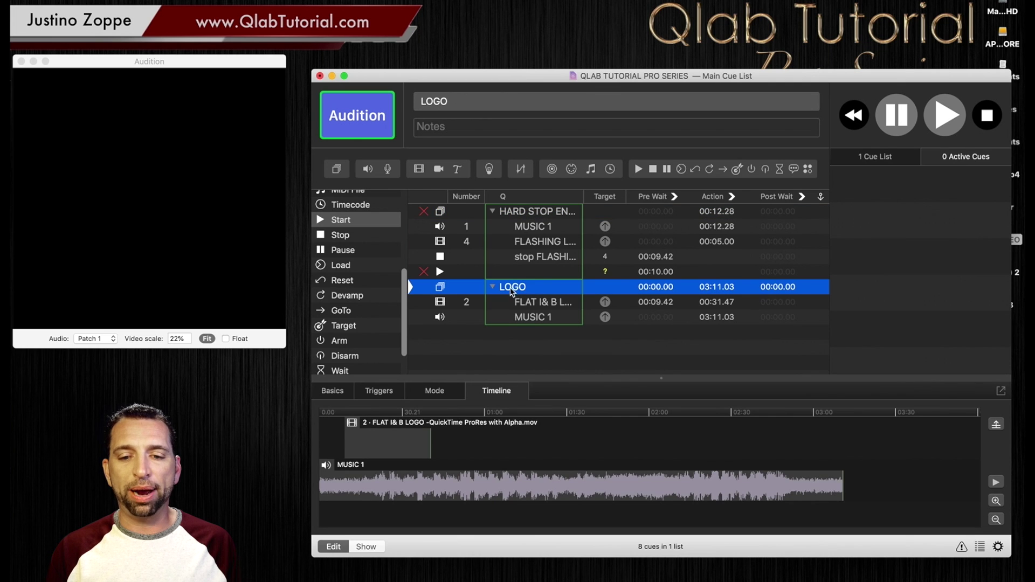
drag(512, 291, 532, 274)
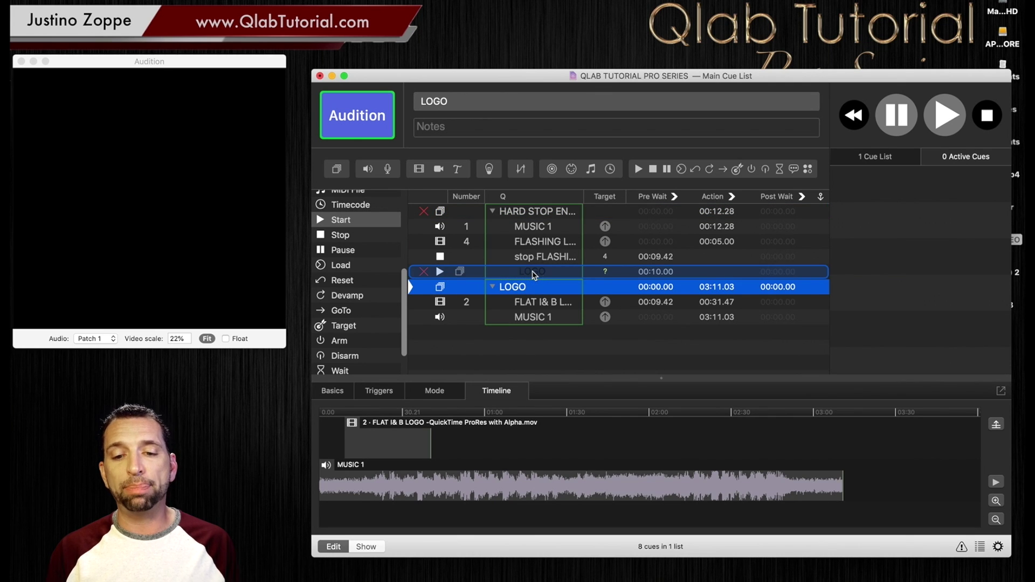
click(537, 212)
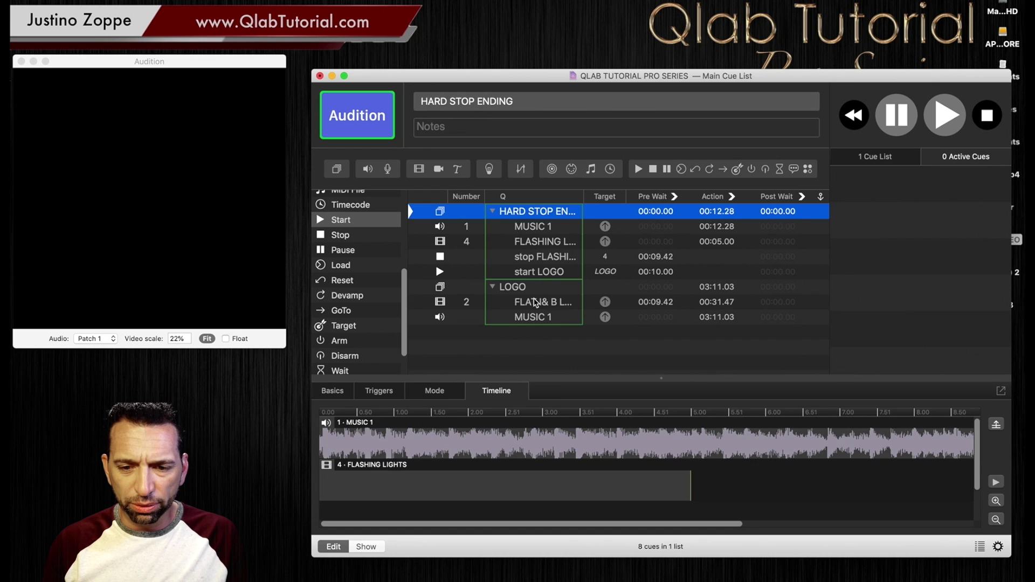
click(535, 303)
Step: Set the FLAT I& B LOGO video's opacity to 0
scroll(350, 295, up, 3)
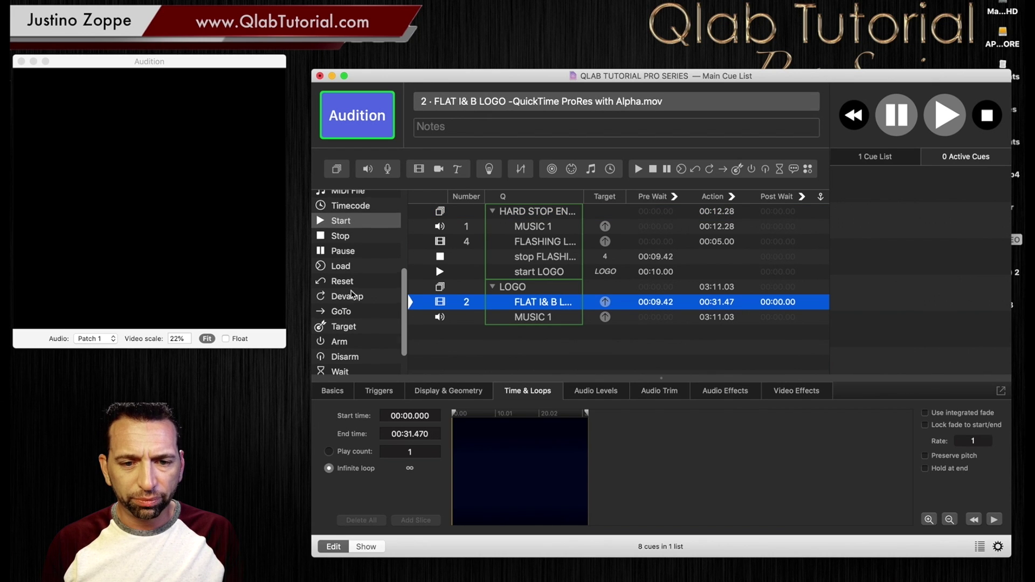
click(436, 392)
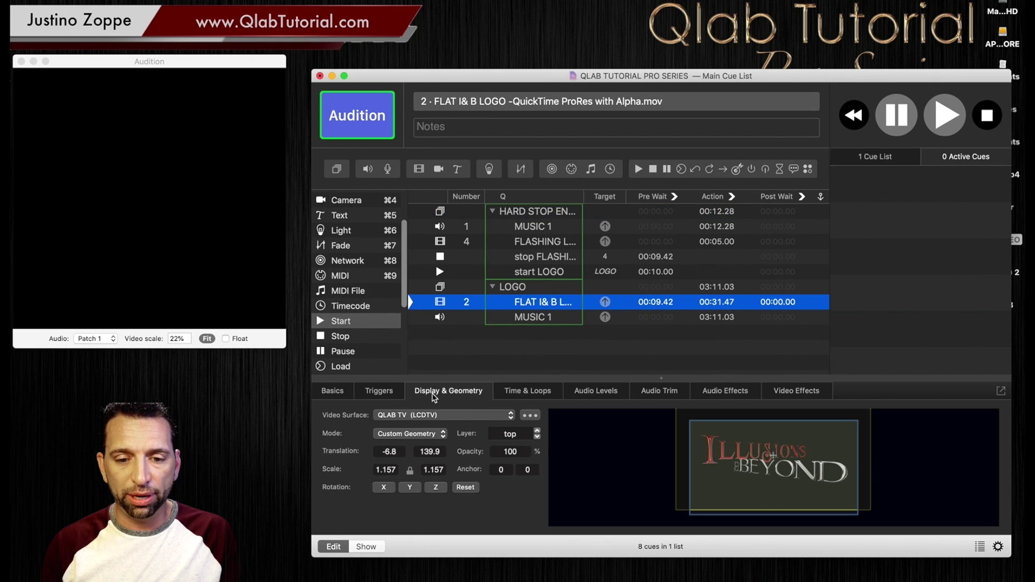
double_click(512, 452)
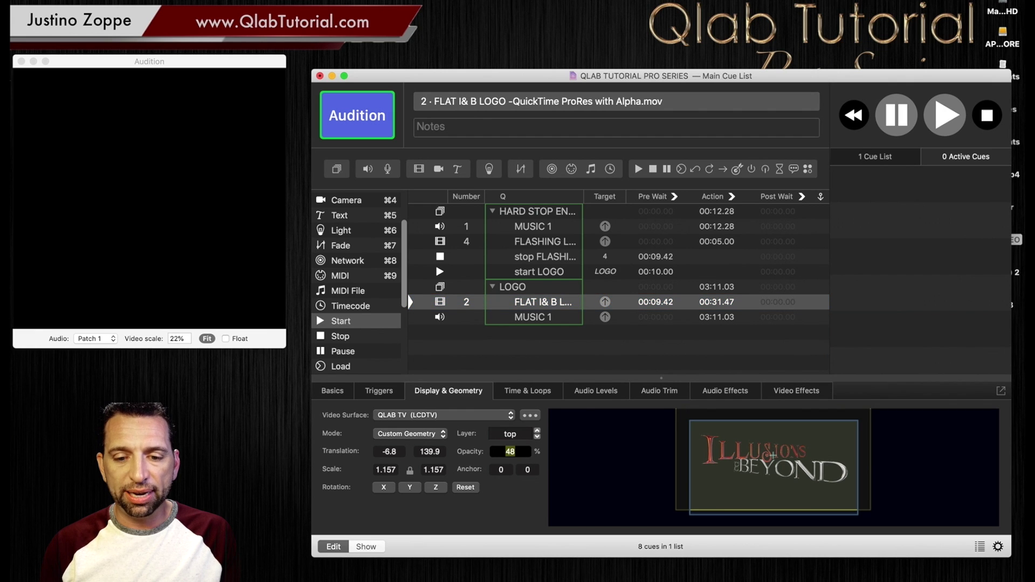
text(0)
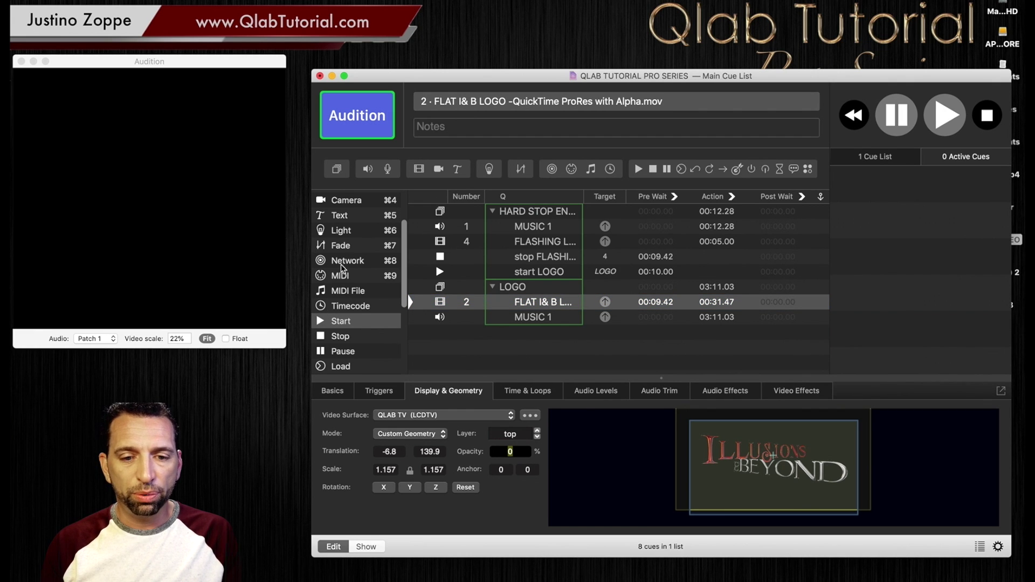
click(539, 303)
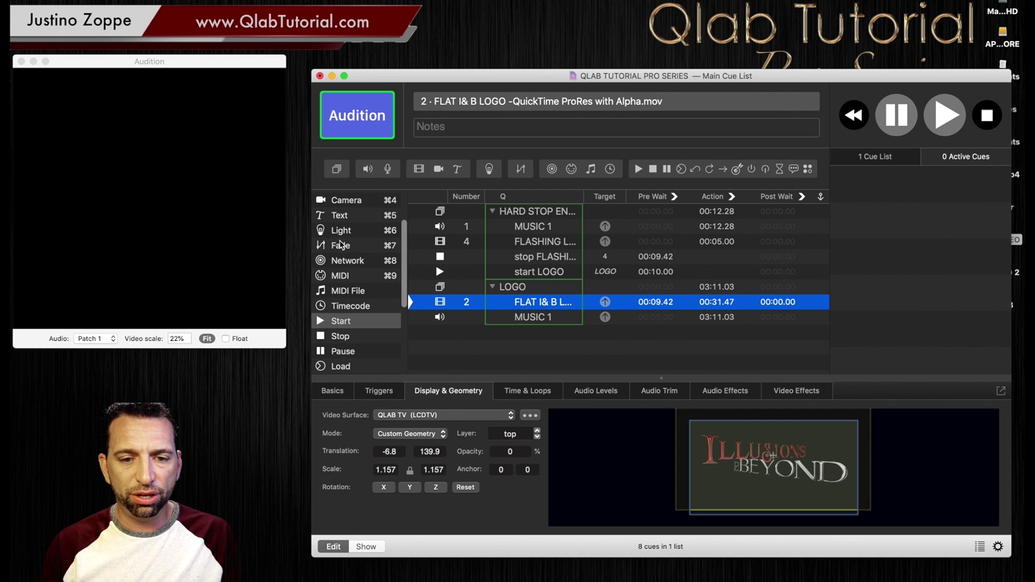
Step: Add a Fade cue after the logo video in LOGO that raises opacity to 100
click(341, 245)
drag(341, 245, 543, 319)
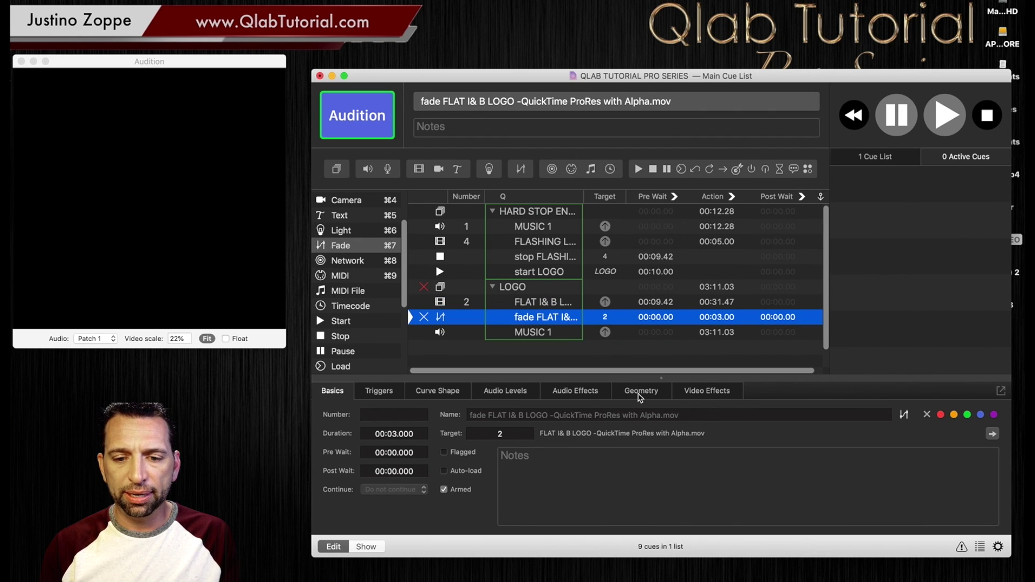
click(640, 397)
click(463, 416)
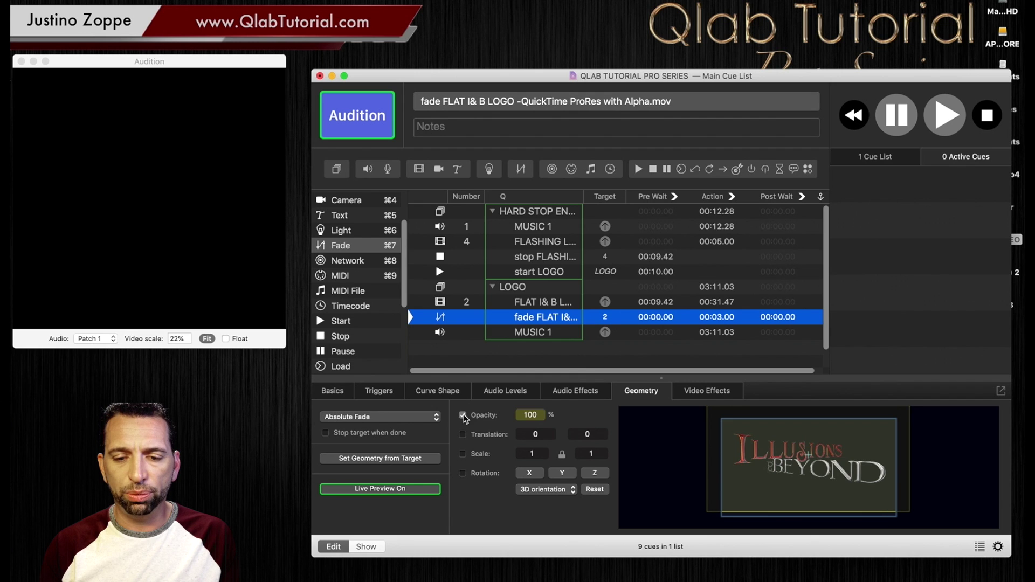
Step: Check the logo video's time and loop settings, then select the MUSIC 1 cue
click(586, 356)
click(544, 304)
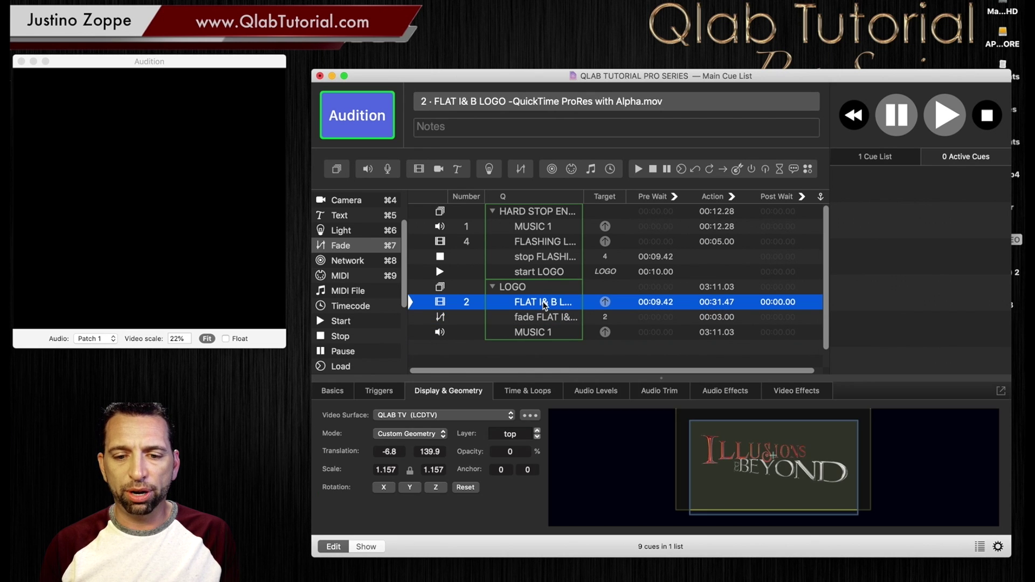
click(517, 392)
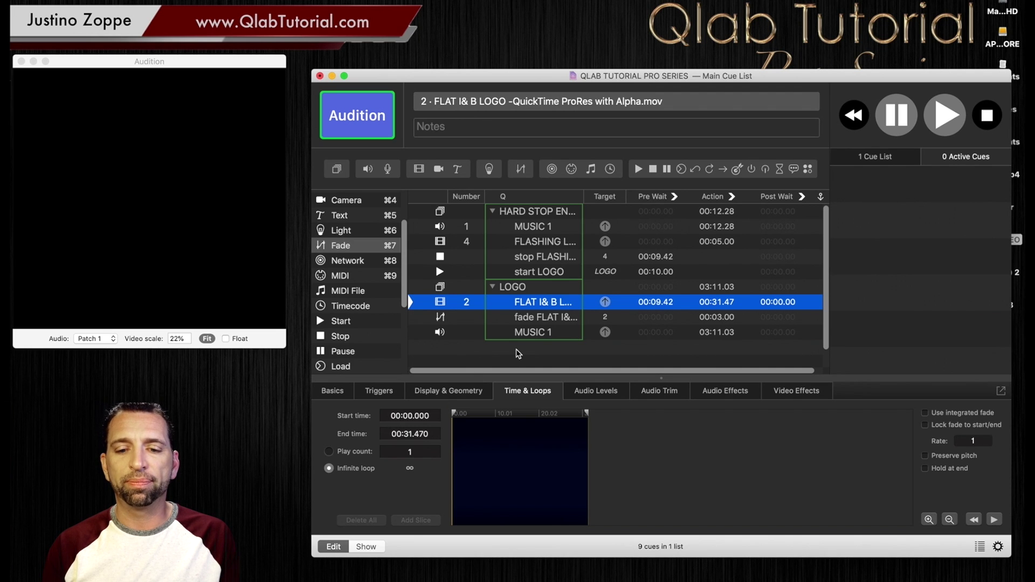
click(517, 354)
click(530, 333)
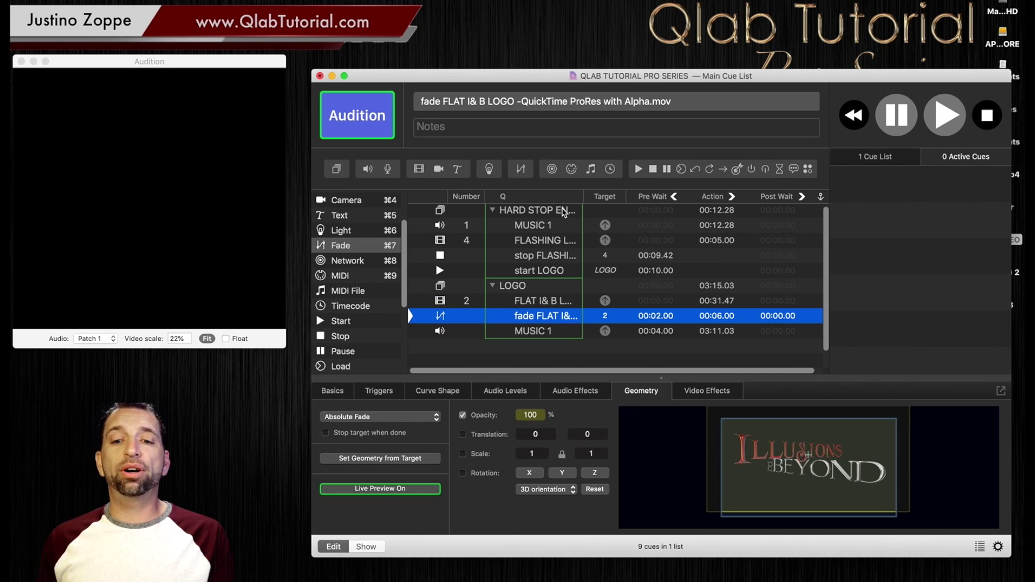
click(564, 211)
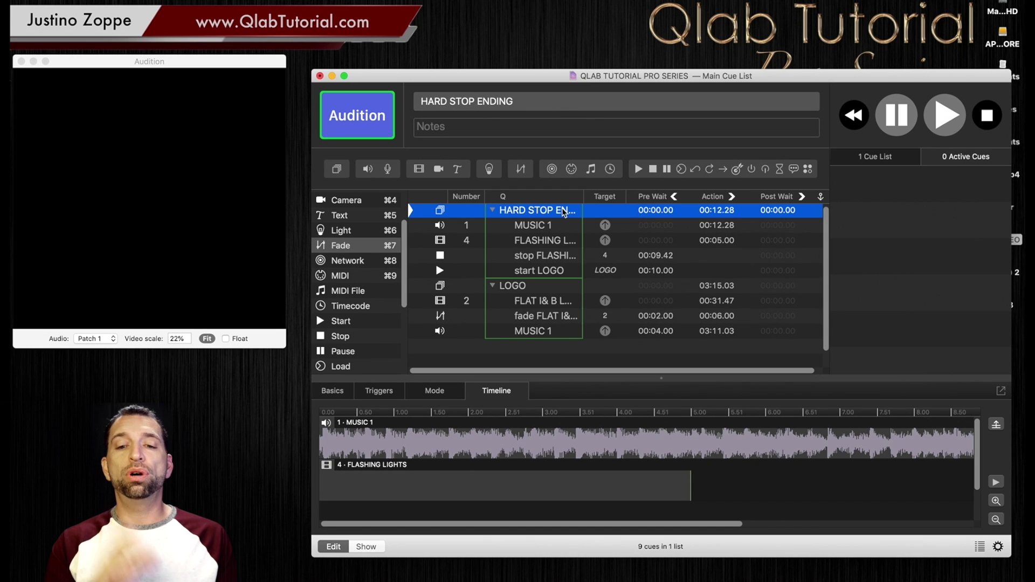
key(space)
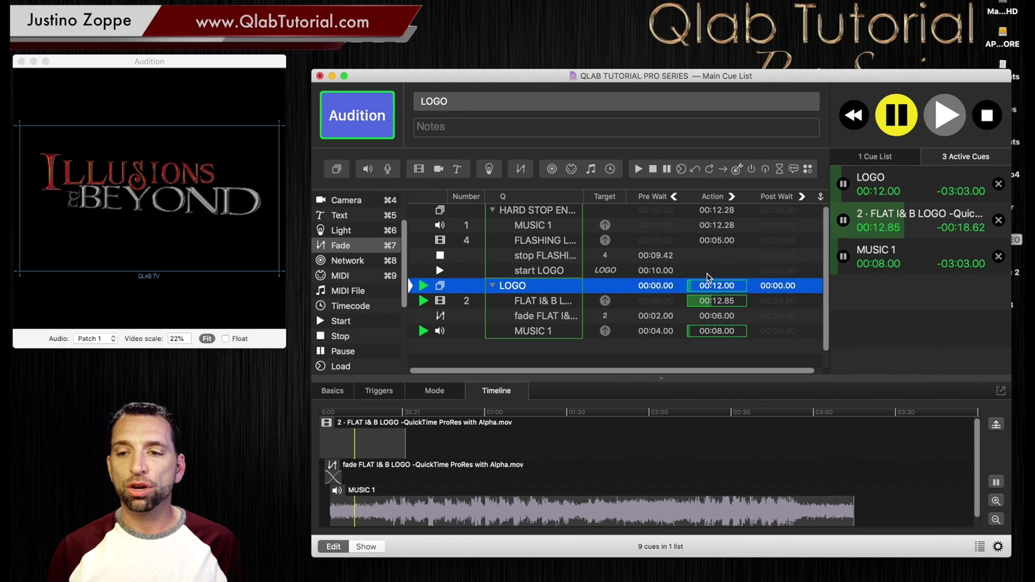
click(983, 121)
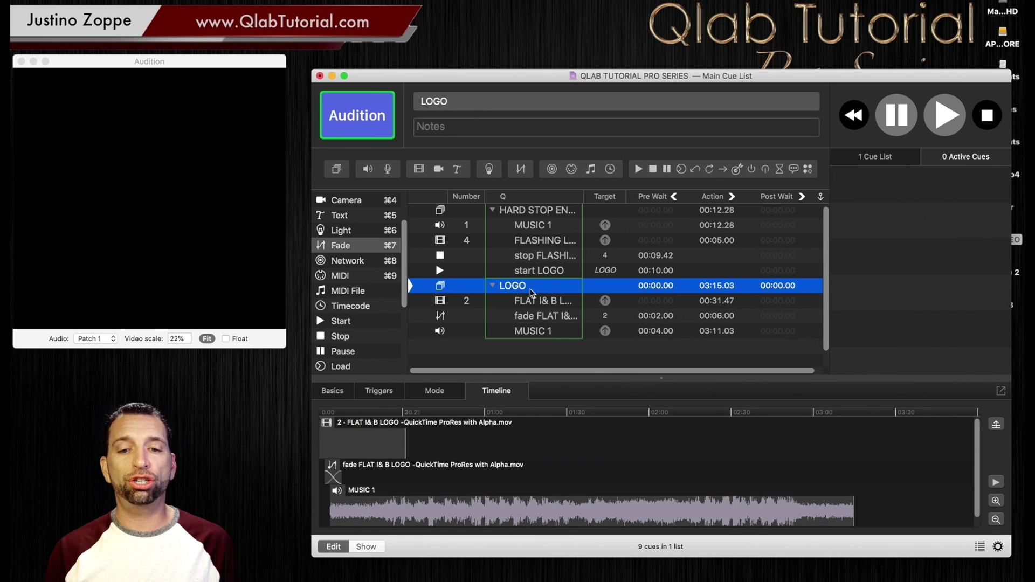
Step: Add USA American Flag Waving Loop 4K.mp4 from the QLAB VIDEO folder as cue 3
drag(857, 78, 806, 73)
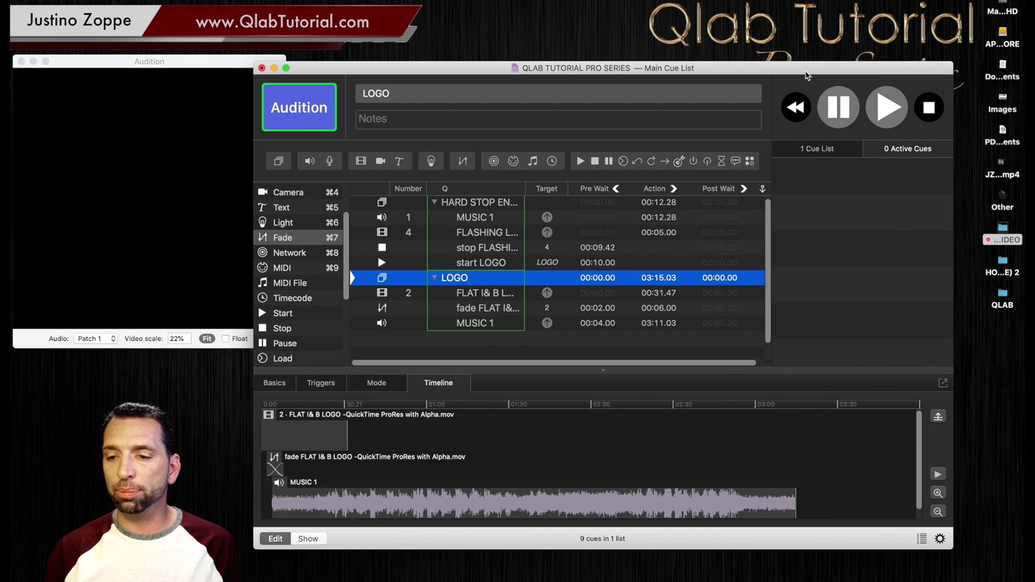
click(1004, 233)
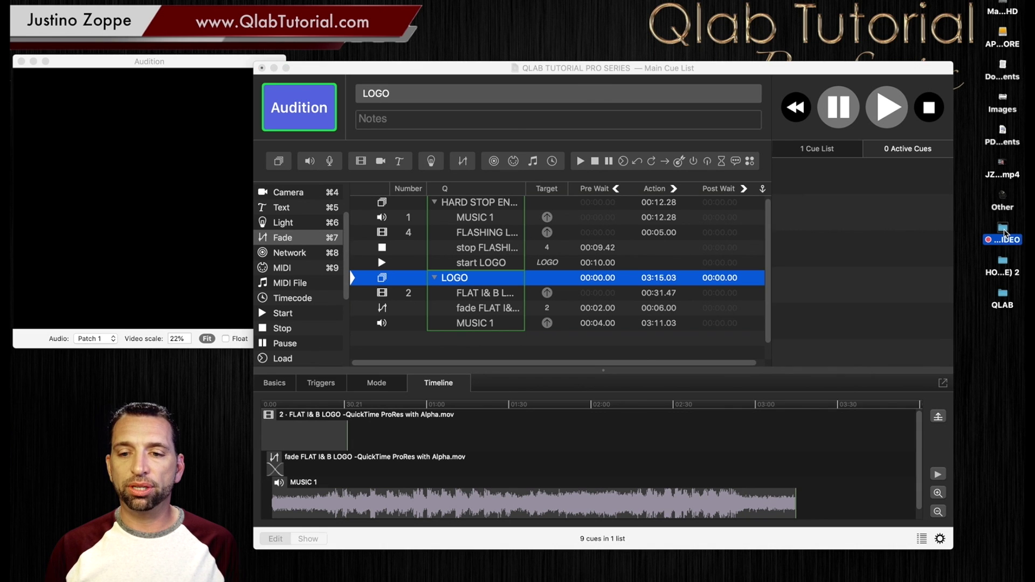
double_click(1005, 233)
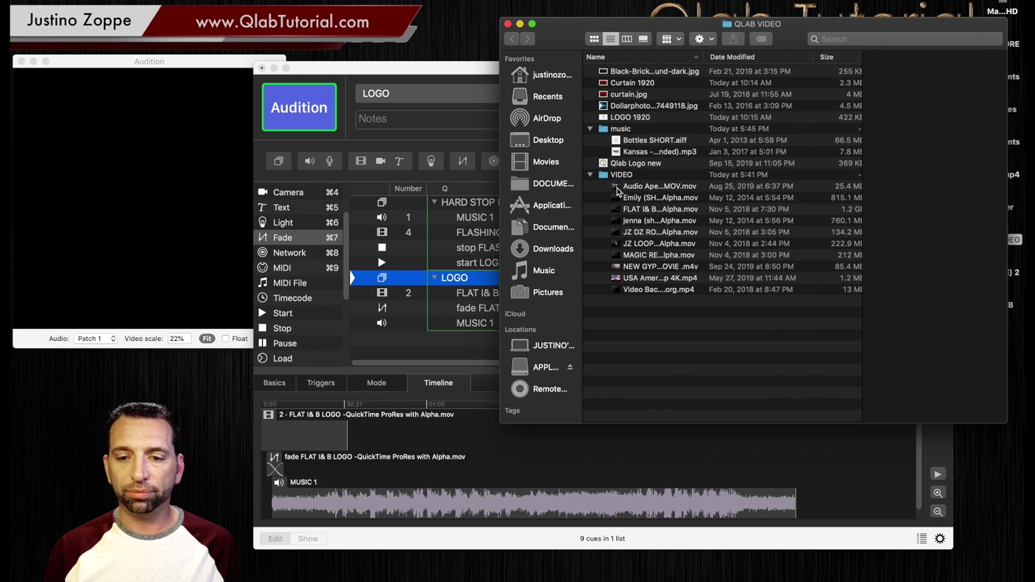
click(615, 279)
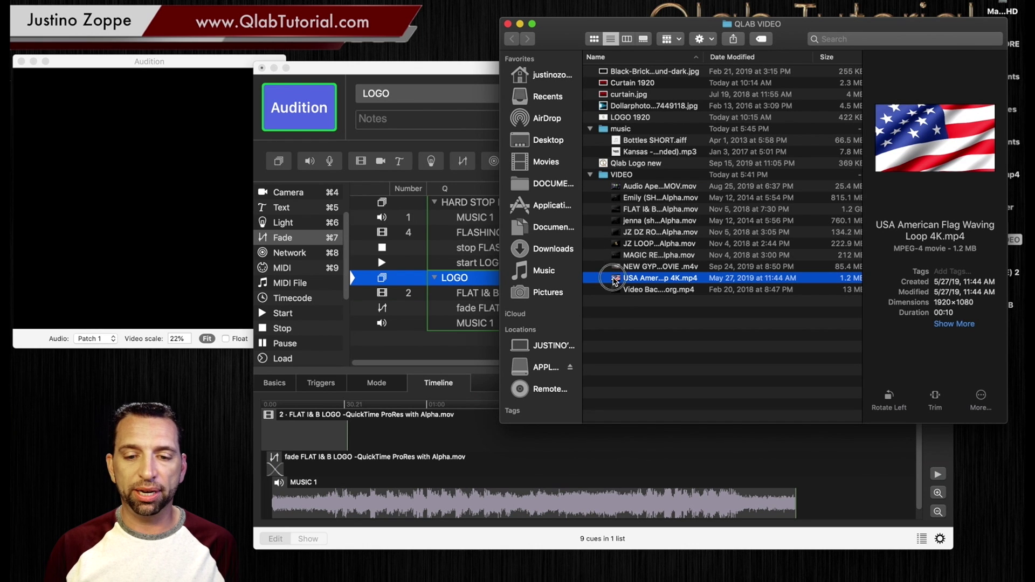
drag(614, 278, 466, 345)
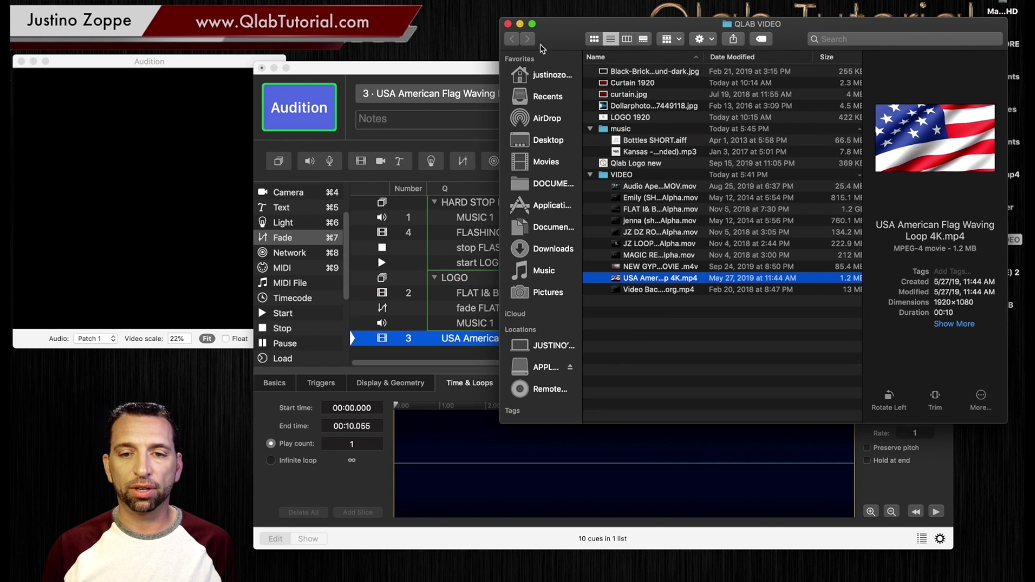
click(507, 24)
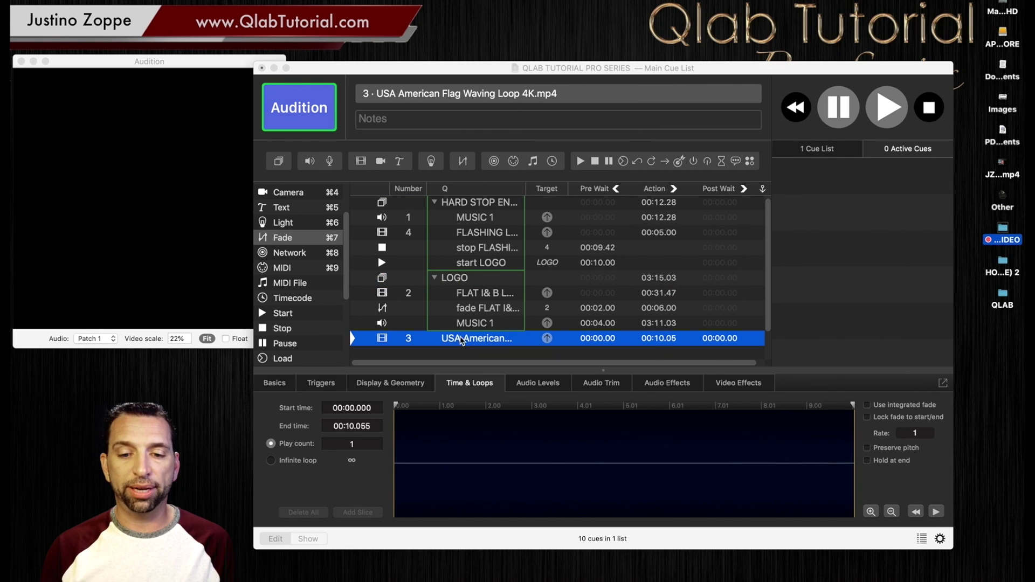
Step: Retarget the 'start LOGO' cue to flag video cue 3 and test-run HARD STOP ENDING
click(461, 344)
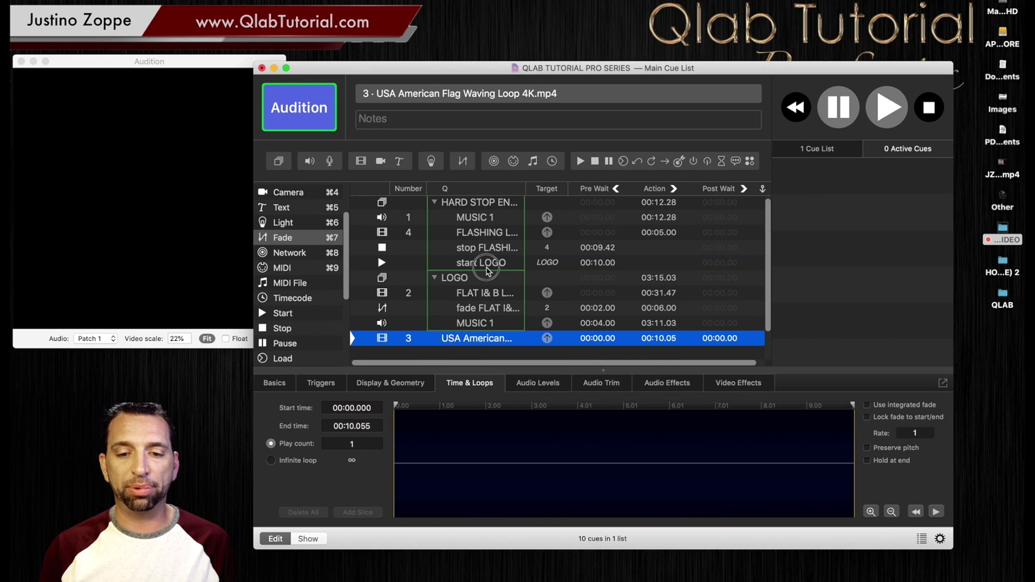
drag(470, 344, 498, 265)
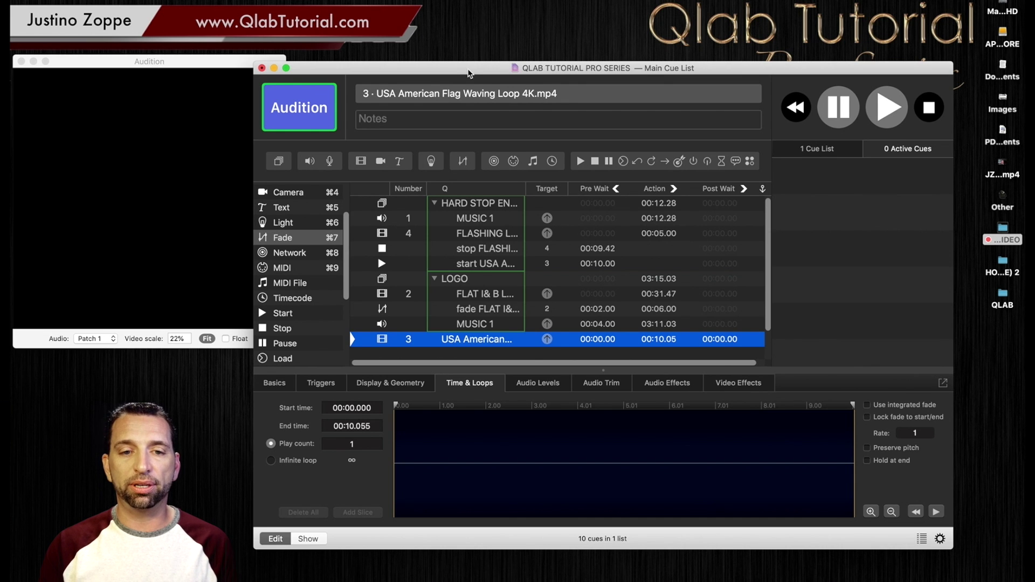
drag(468, 73, 505, 65)
click(518, 197)
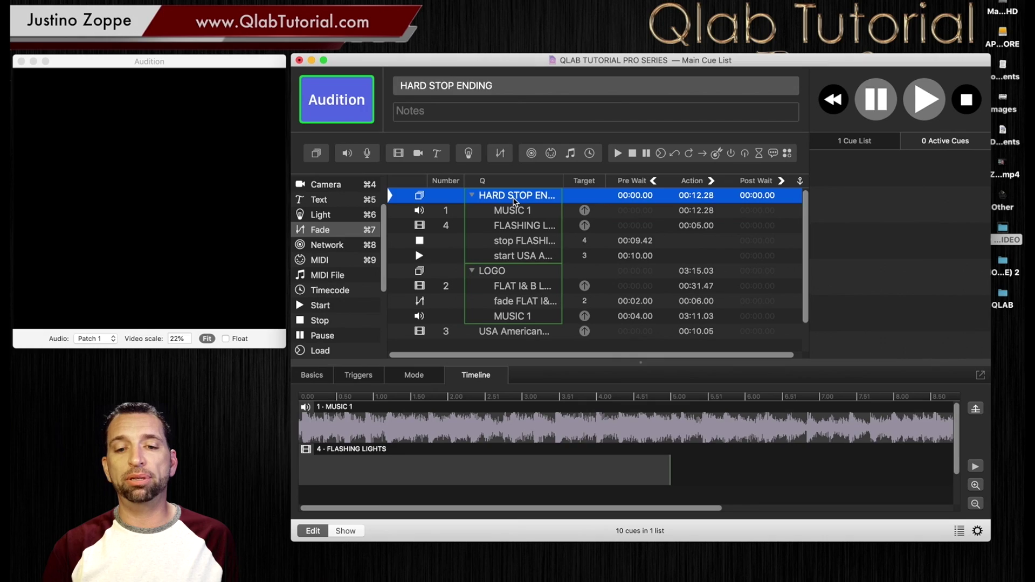
key(space)
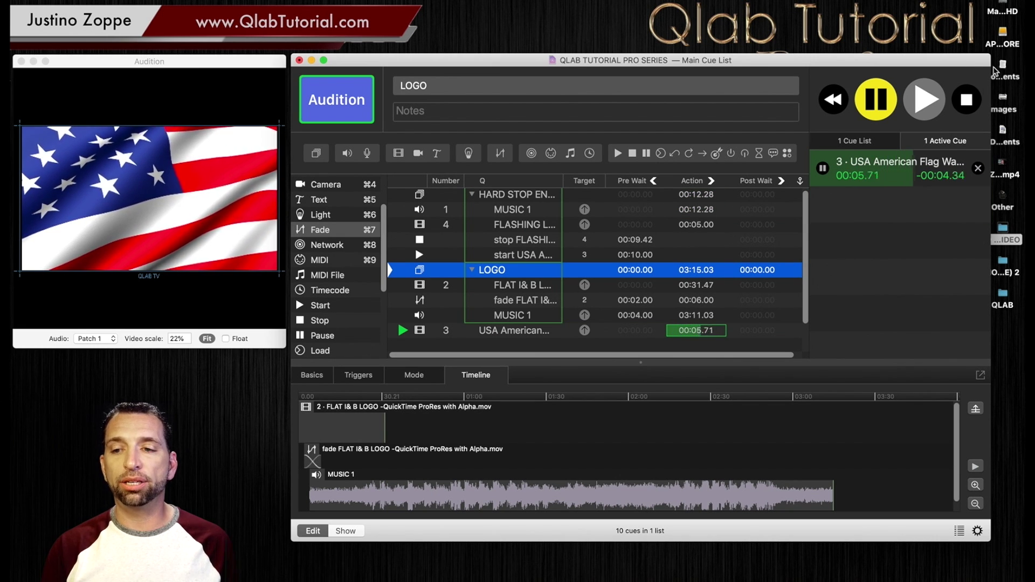
Step: Stop all playback and create a new empty workspace, Untitled Workspace 1
click(967, 99)
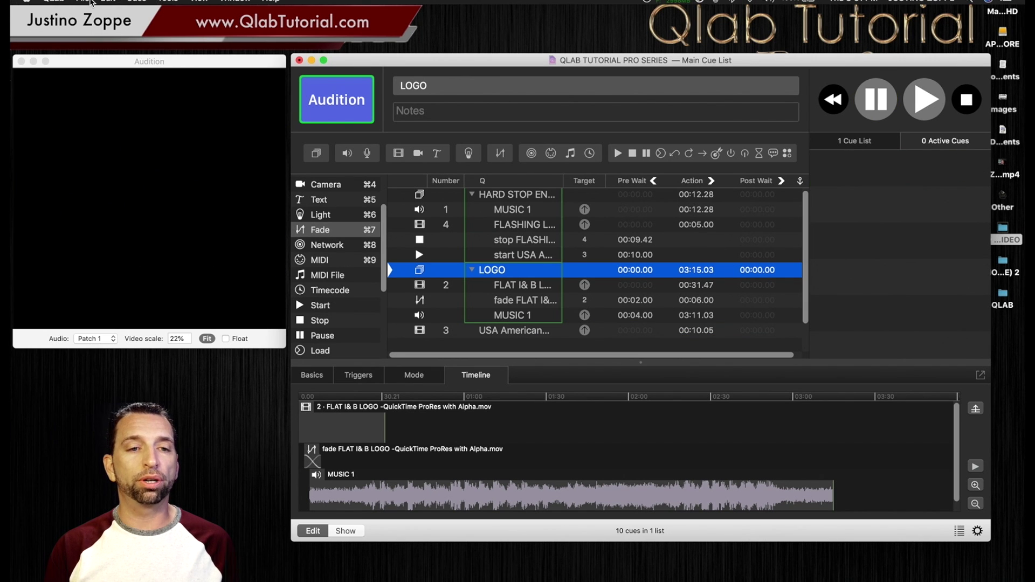
click(92, 3)
key(Escape)
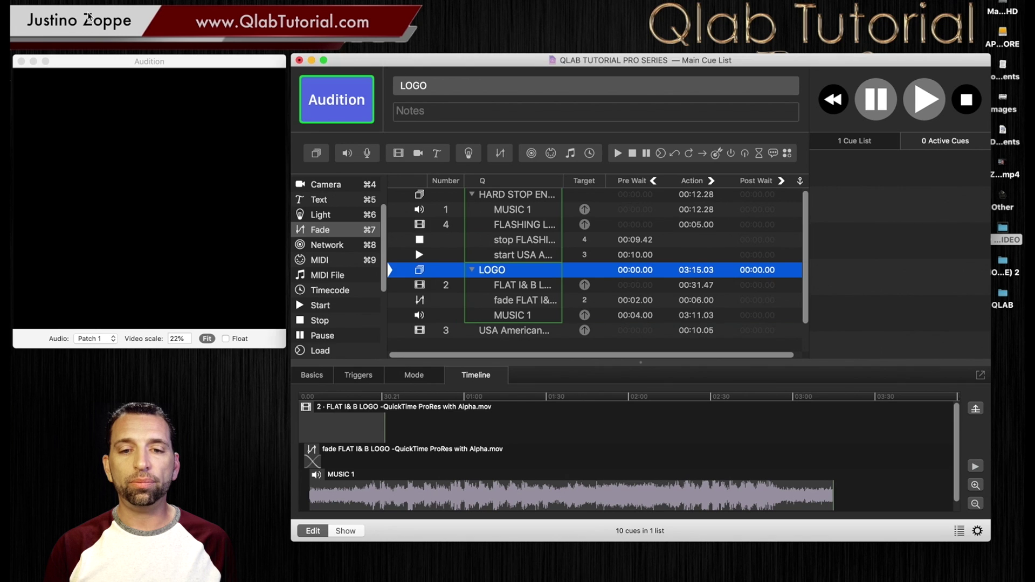
drag(428, 57, 796, 124)
Step: Reselect the HARD STOP ENDING group in the tutorial cue list
click(539, 197)
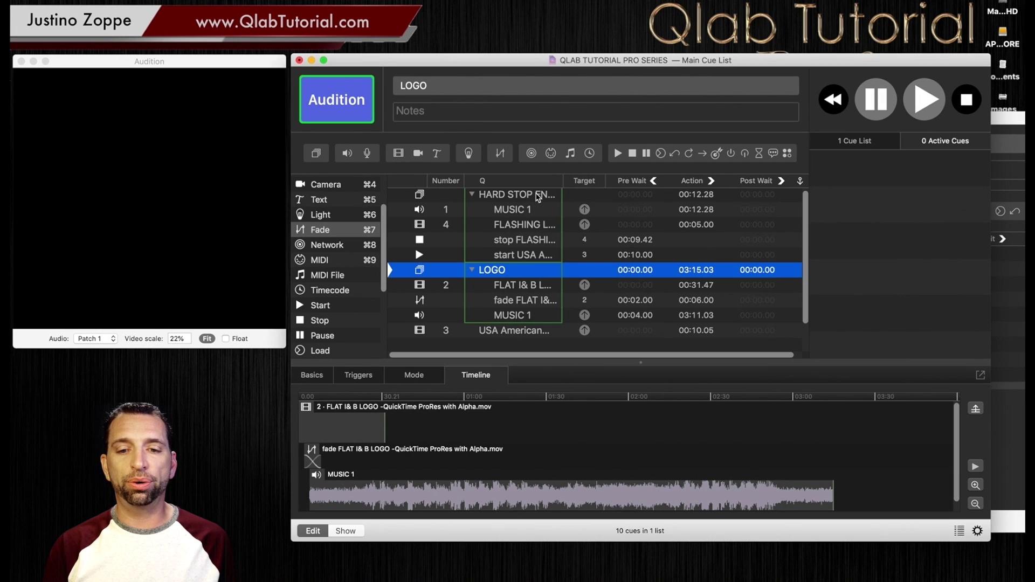
click(539, 195)
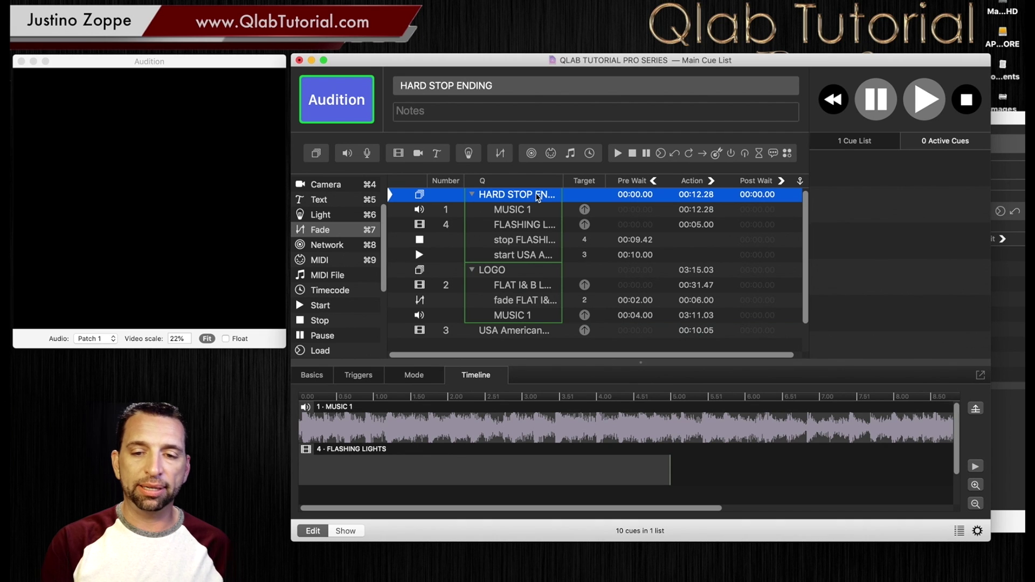
click(1001, 118)
Step: Paste the copied 5-cue HARD STOP ENDING group into Untitled Workspace 1
drag(872, 116, 654, 76)
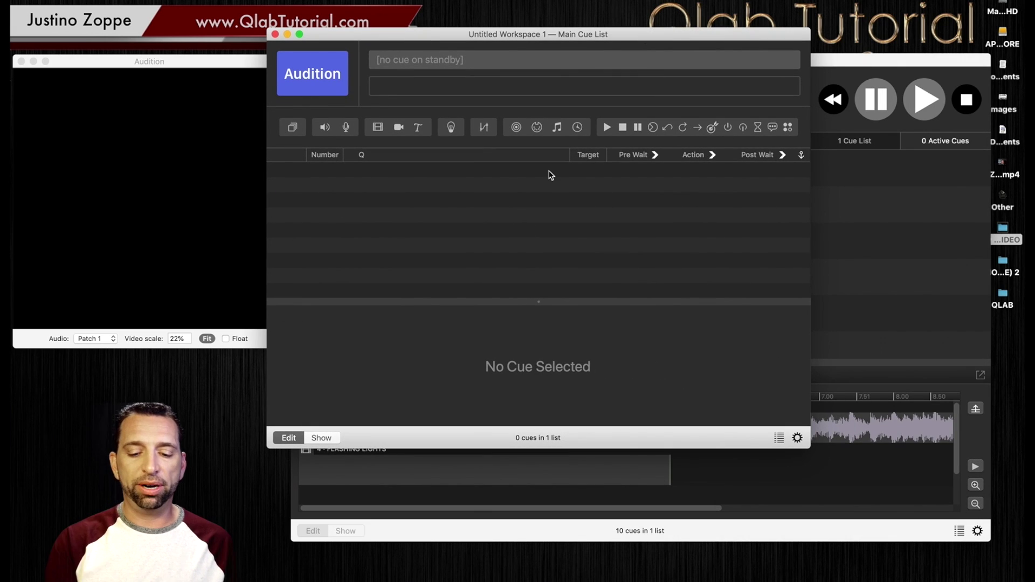
key(super+v)
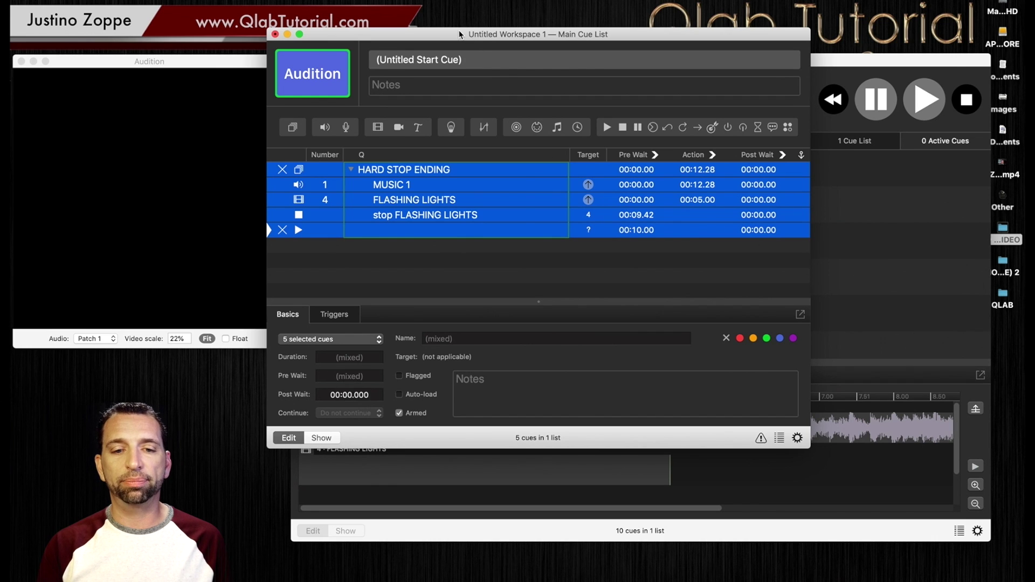
drag(459, 34, 583, 34)
click(557, 264)
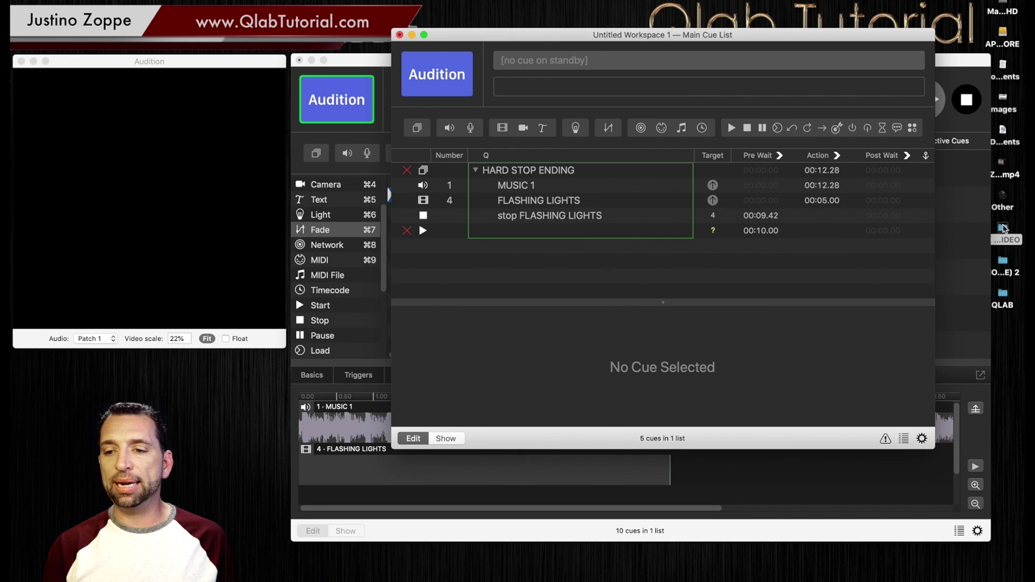
click(1003, 231)
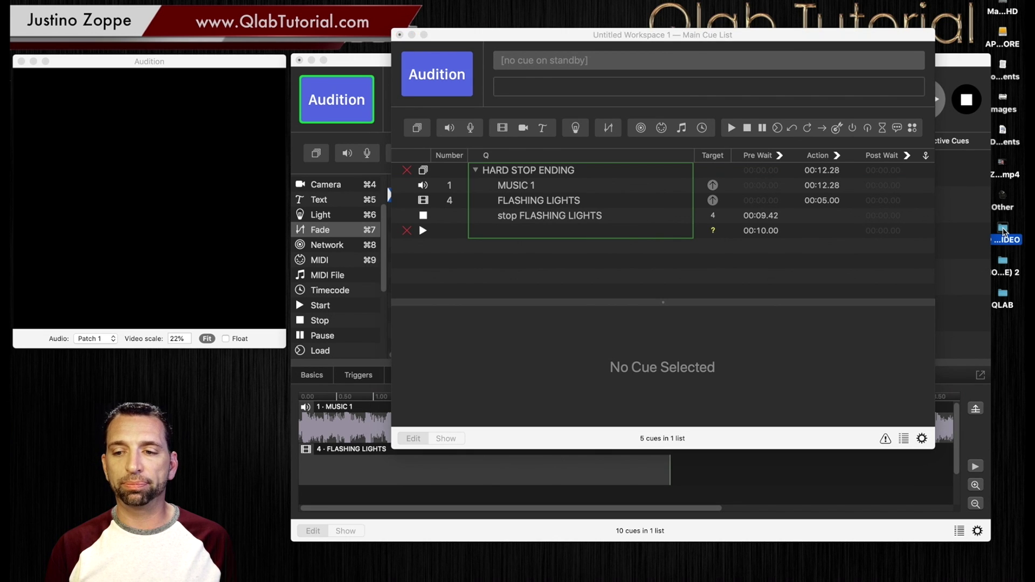
Step: Add curtain.jpg as cue 5 and make the group's Start cue read 'start curtain.jpg'
double_click(1003, 231)
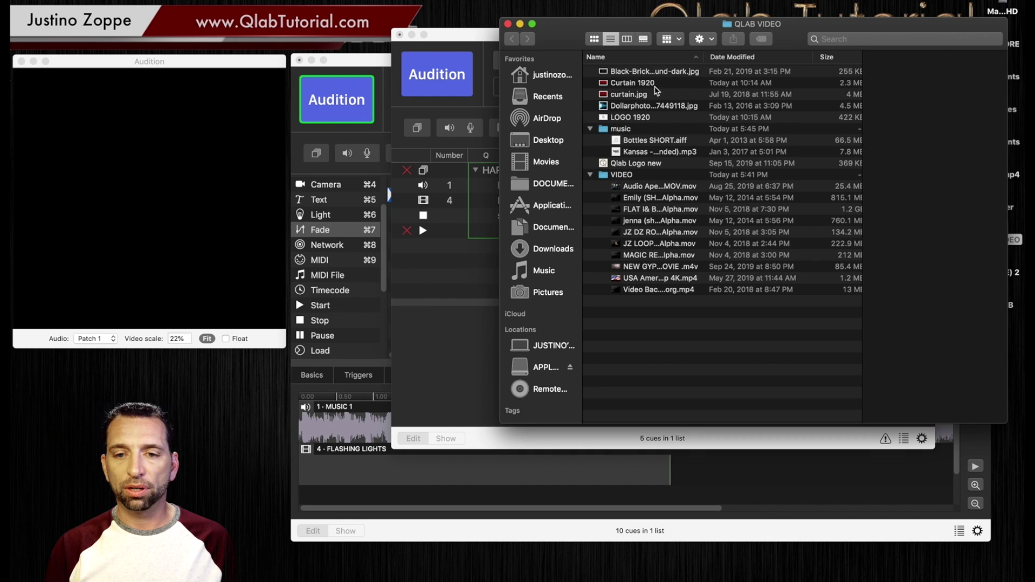
click(604, 96)
drag(604, 96, 526, 232)
click(516, 171)
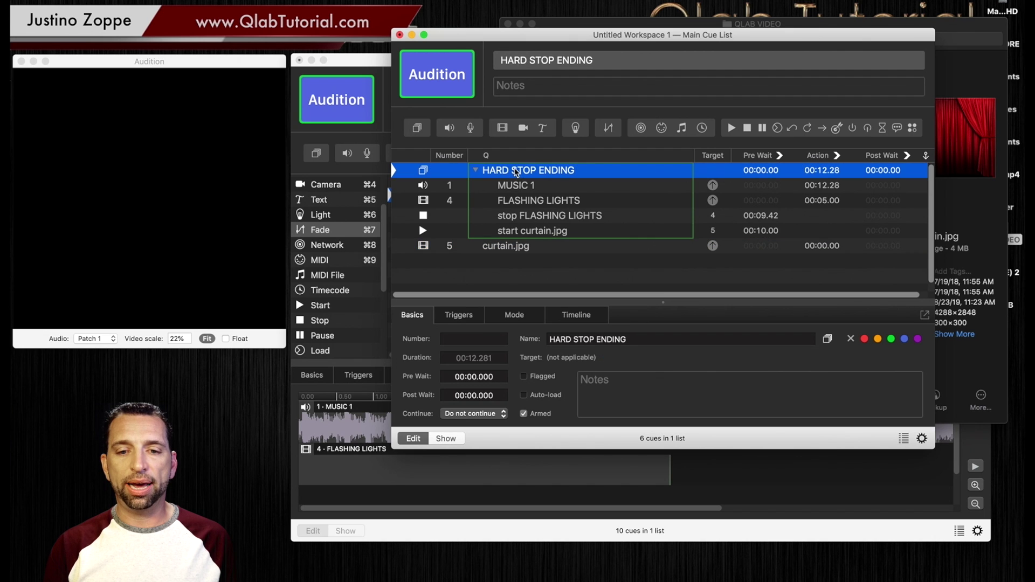
Step: Run the copied HARD STOP ENDING group until the red curtain image shows in Audition
click(437, 74)
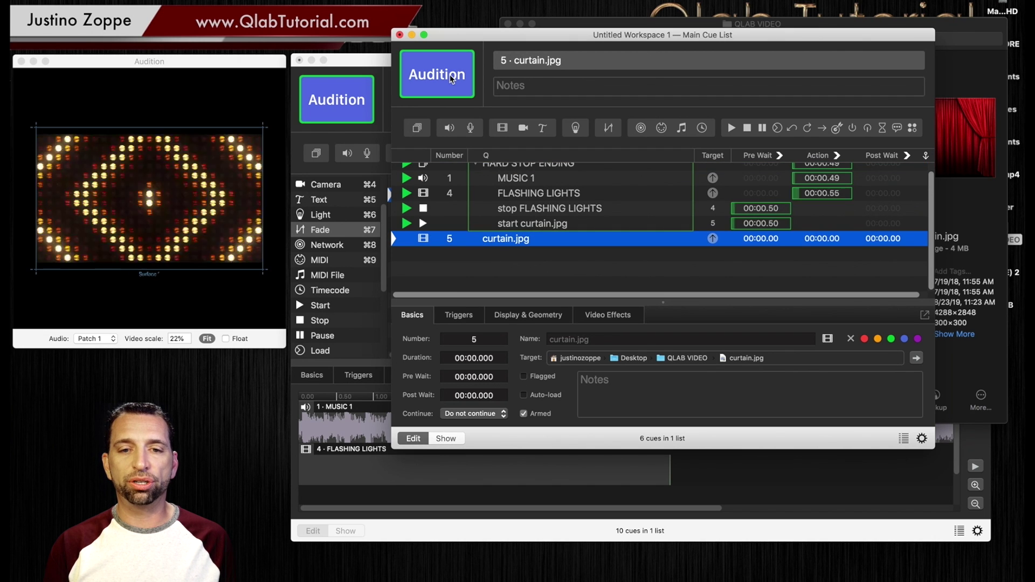